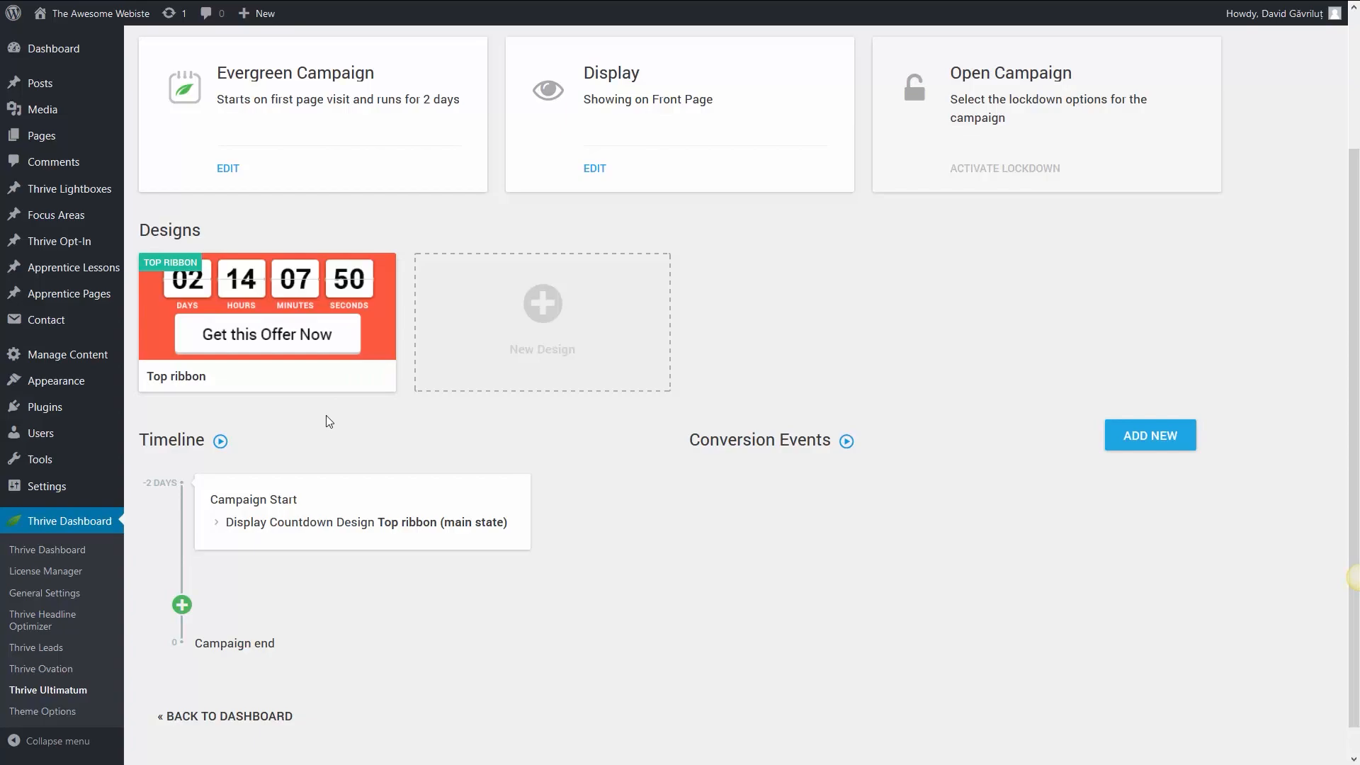
Step: Open the website's front page in a new private window to see the running campaign as a first-time visitor
scroll(456, 408, "up", 1)
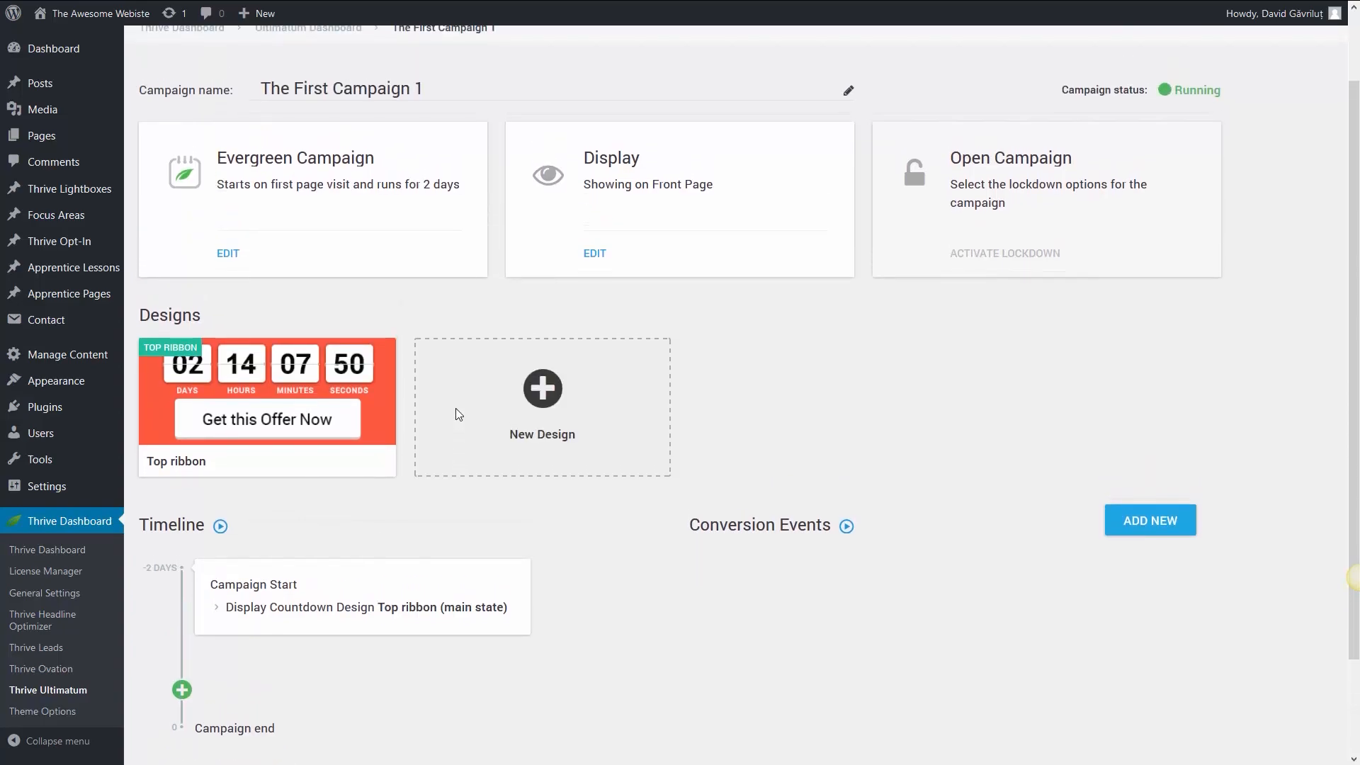
scroll(461, 409, "up", 1)
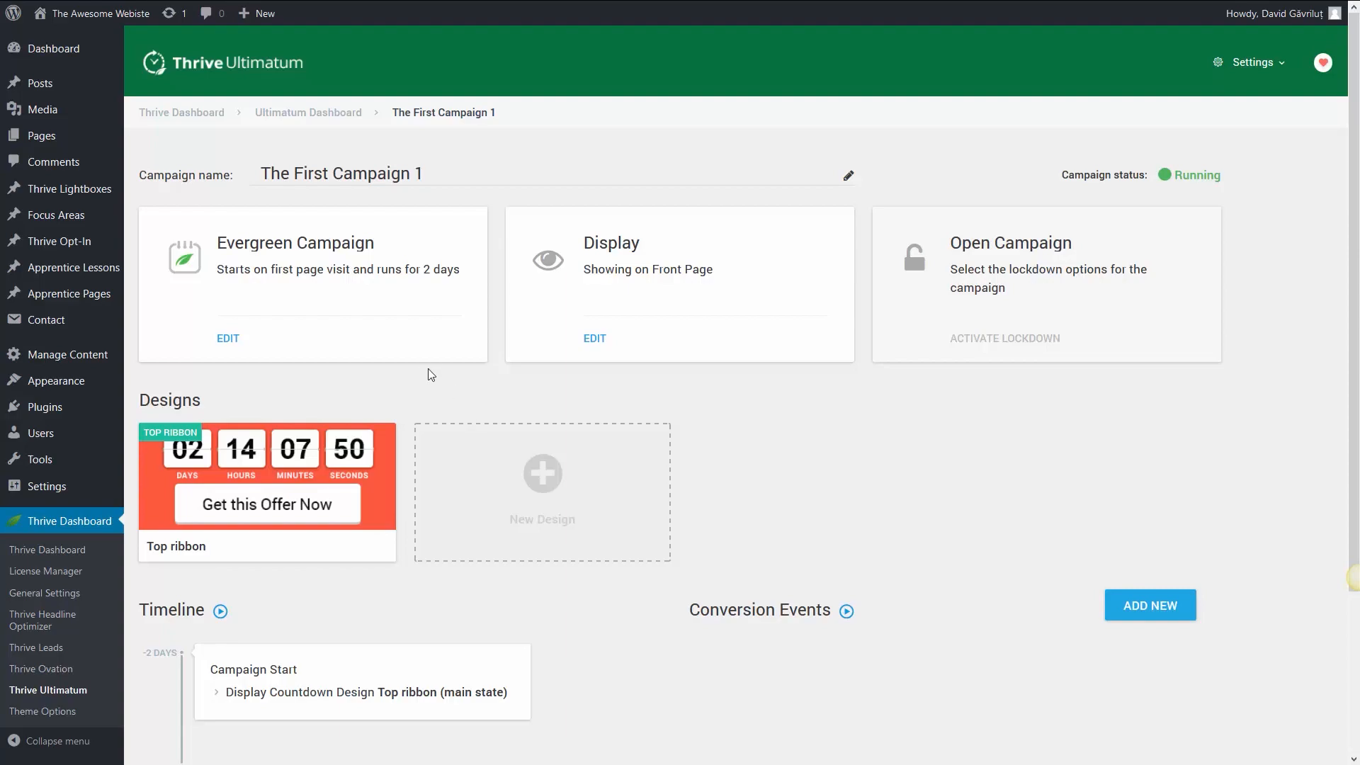
right_click(75, 20)
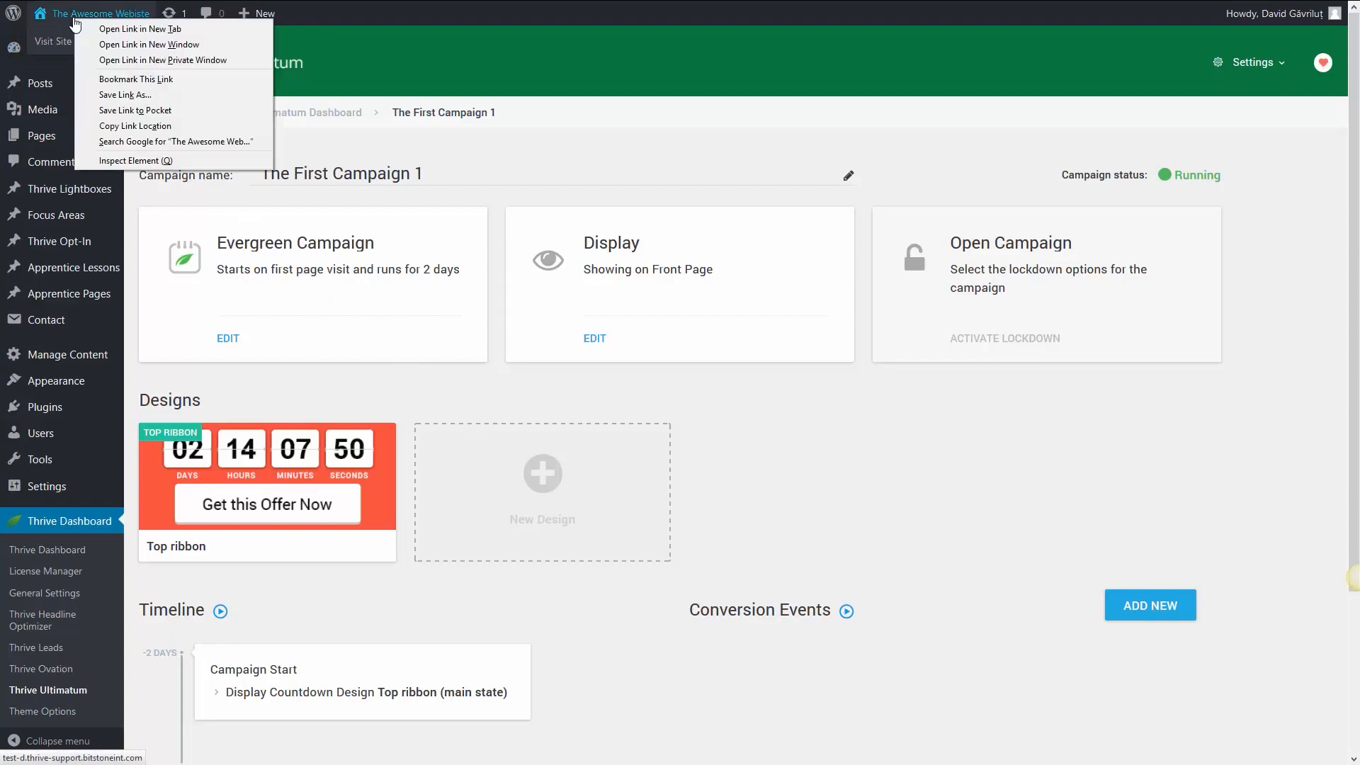
left_click(193, 60)
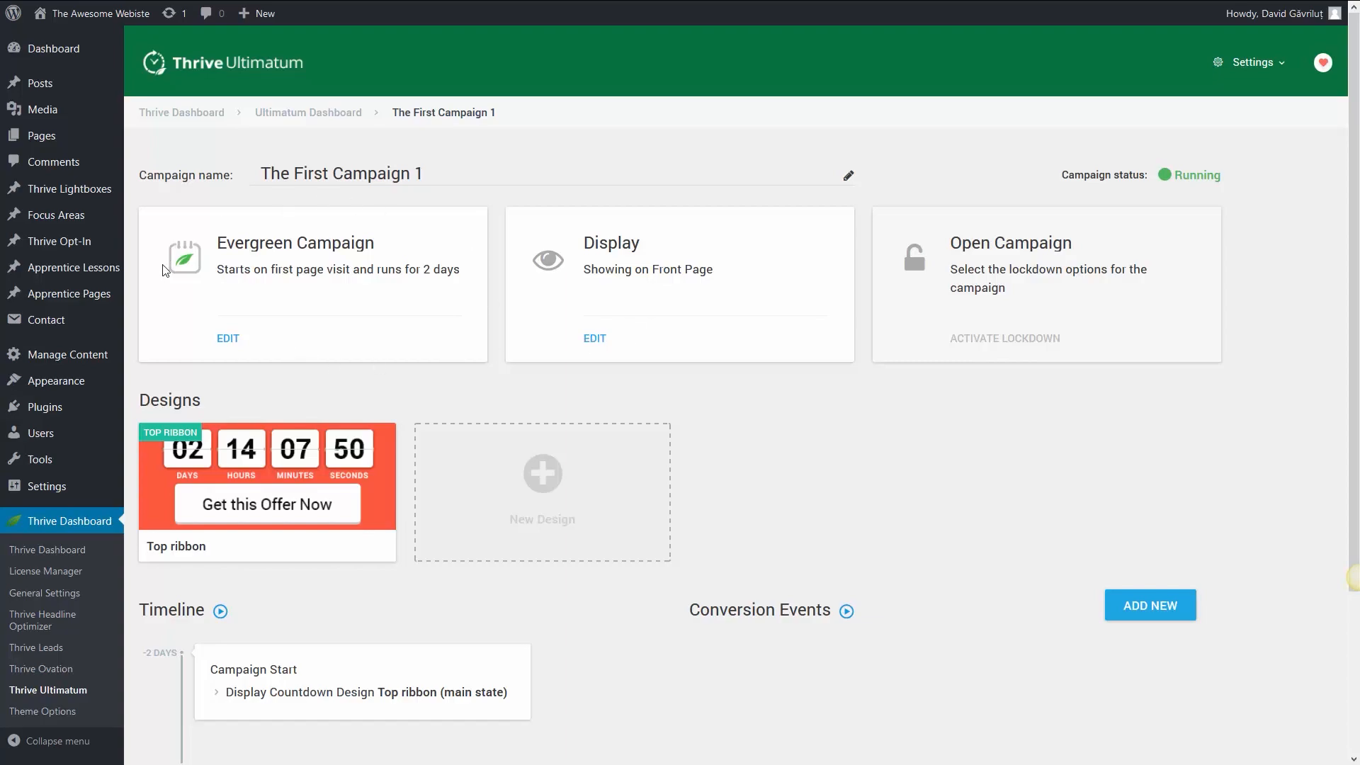
Step: Activate lockdown for the evergreen campaign, set its trigger to Visit to promotion page, and save
left_click(229, 342)
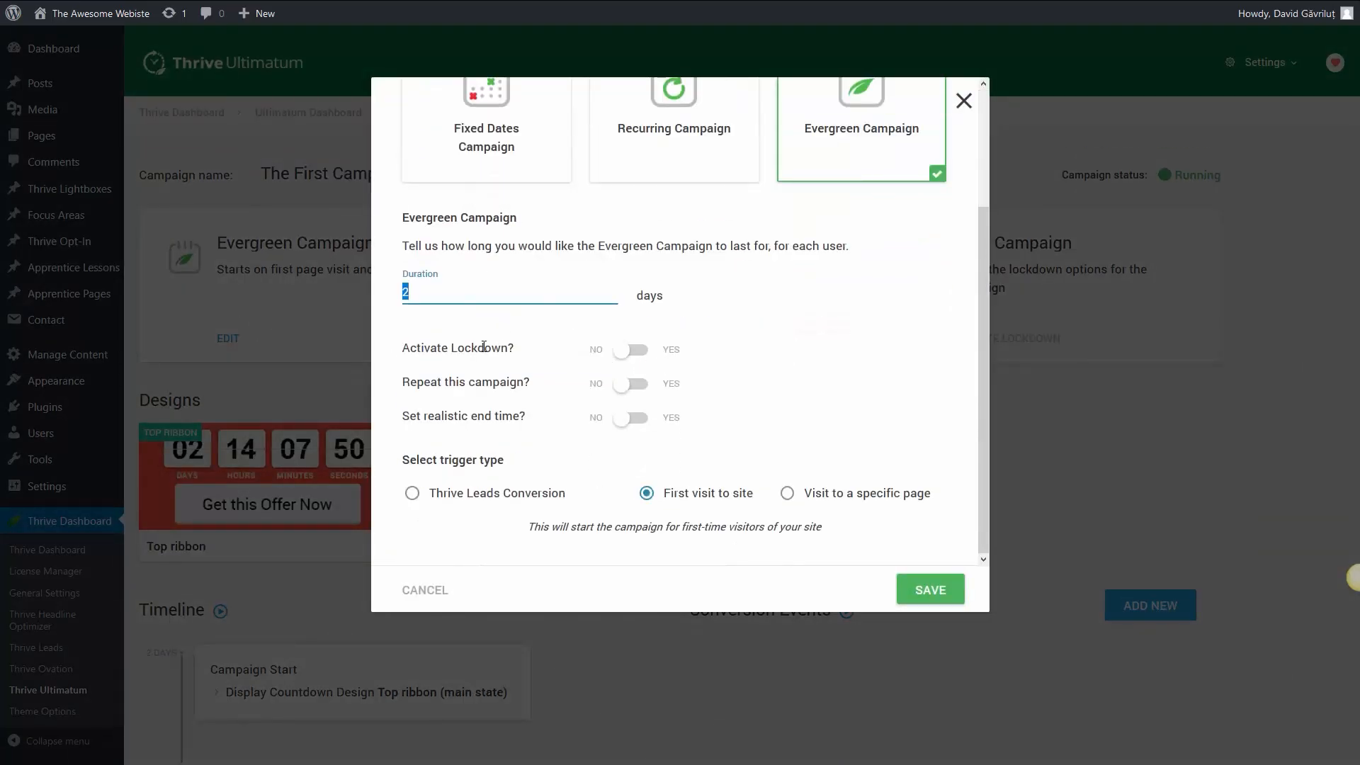
left_click(636, 356)
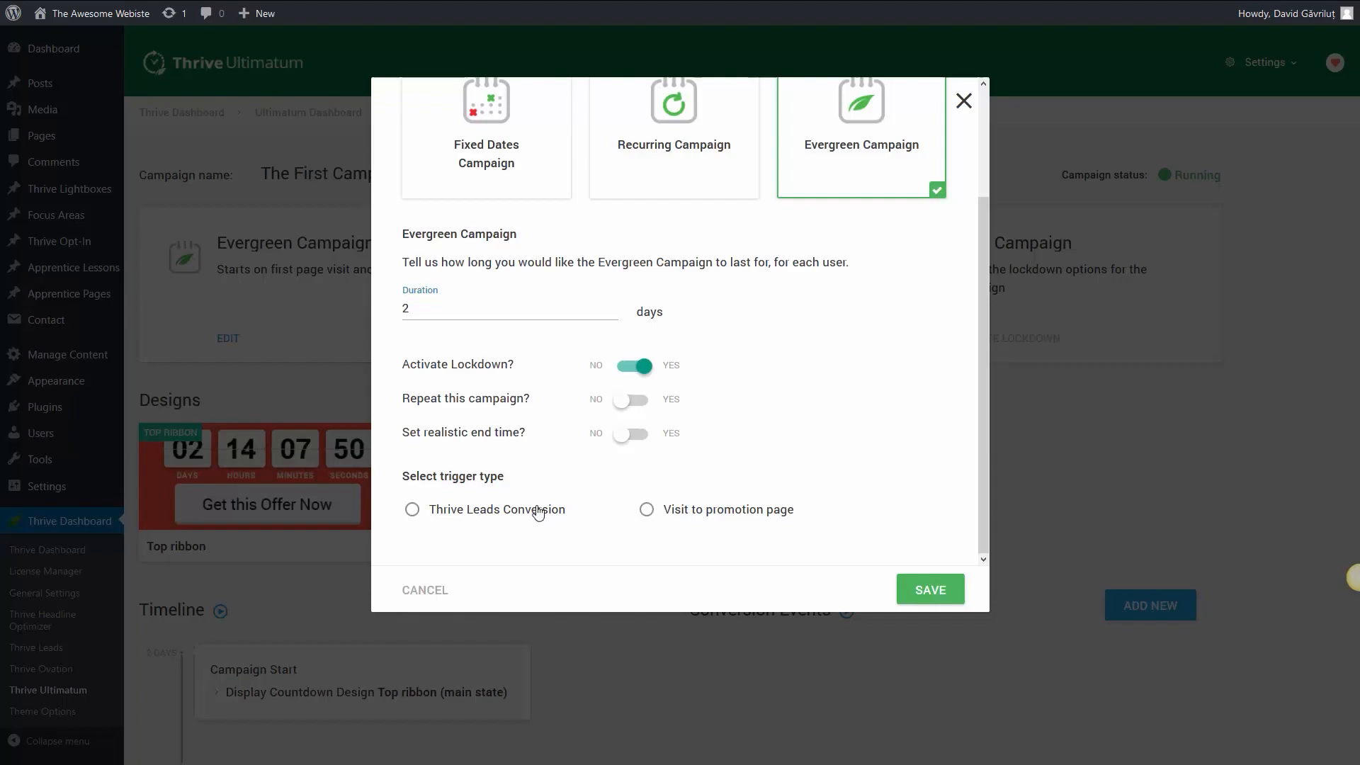
left_click(647, 512)
scroll(822, 452, "down", 1)
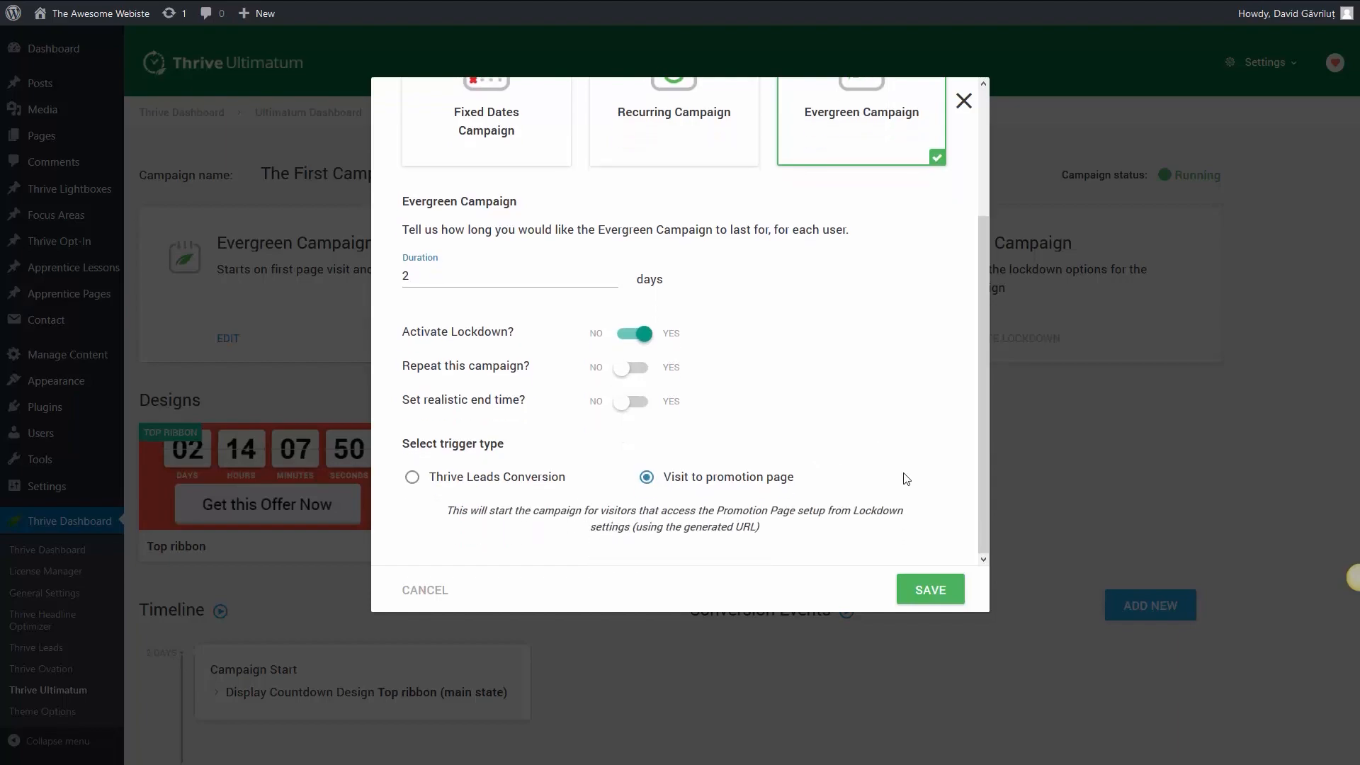
left_click(931, 591)
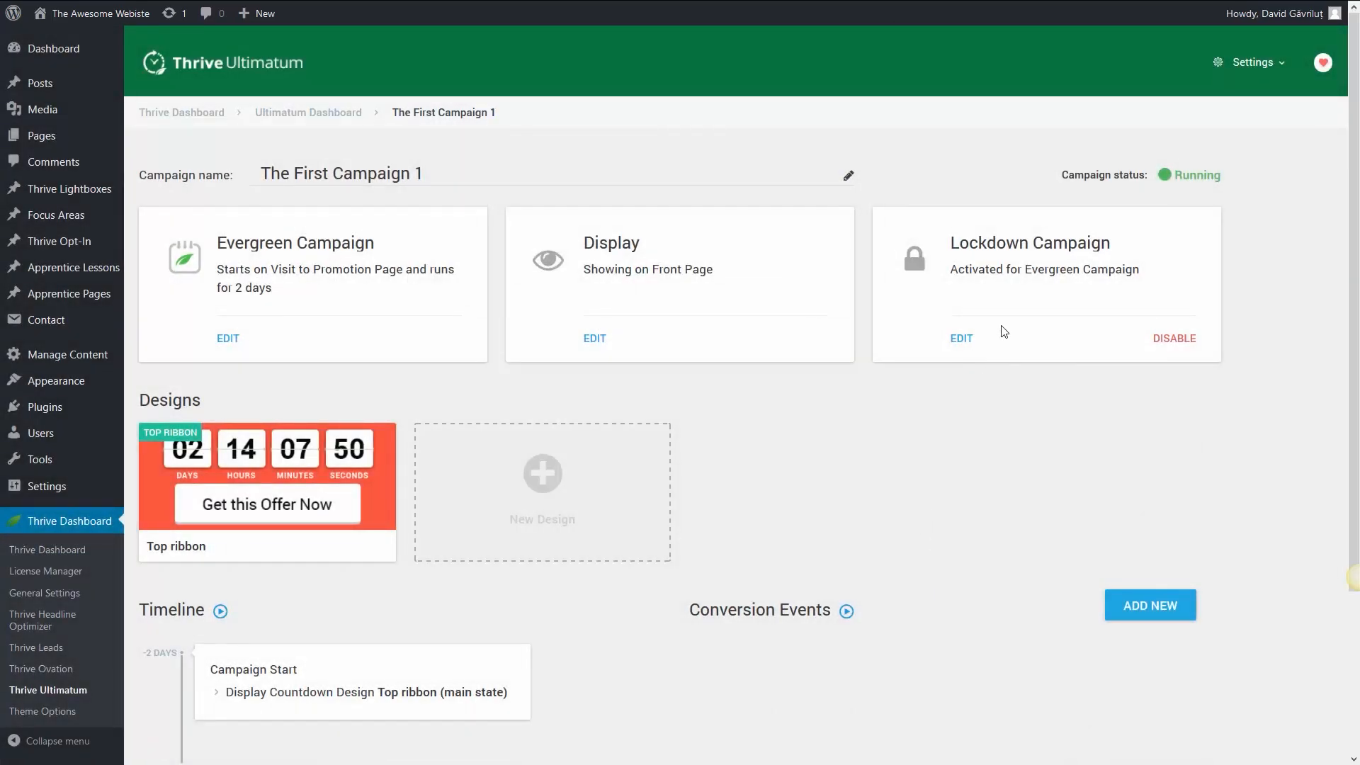
Step: Review the pre-access, promotion and expired pages in the lockdown campaign settings and save them
left_click(962, 339)
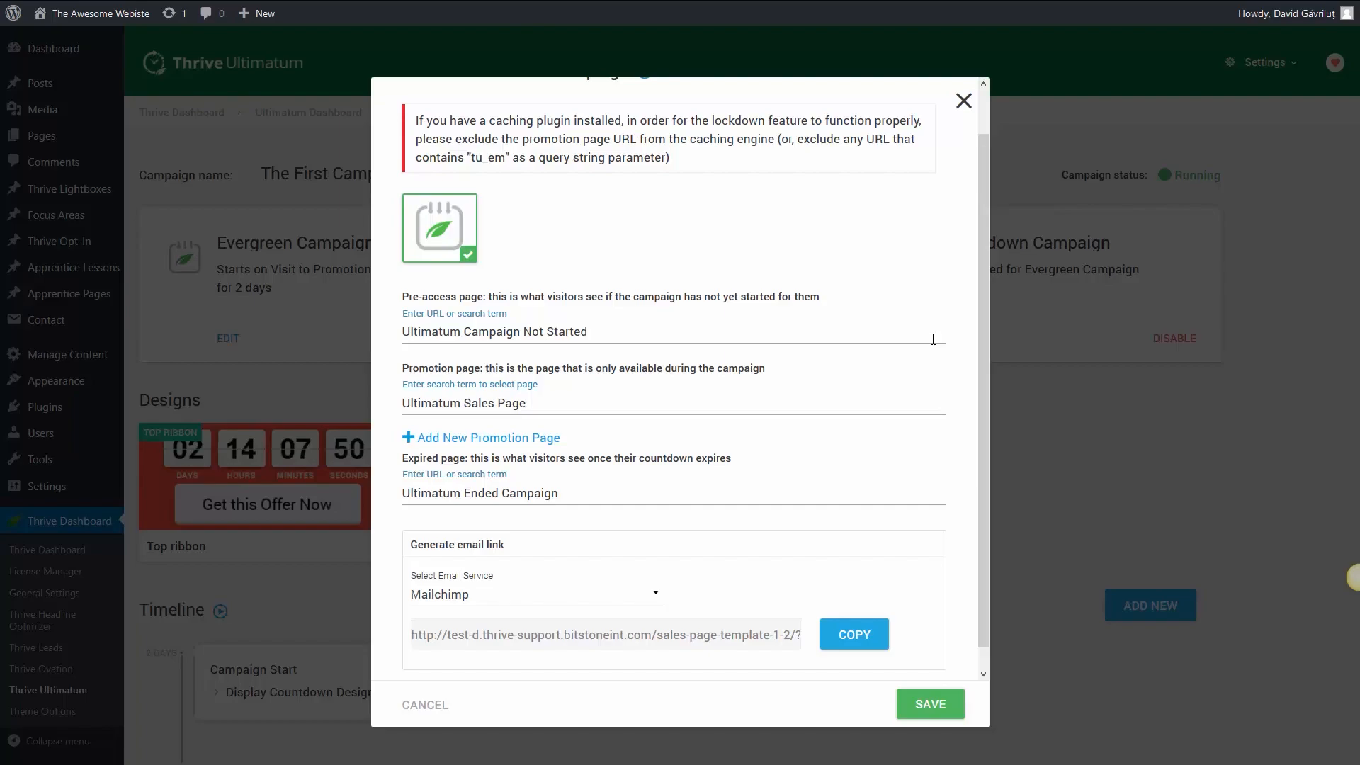
scroll(931, 341, "down", 1)
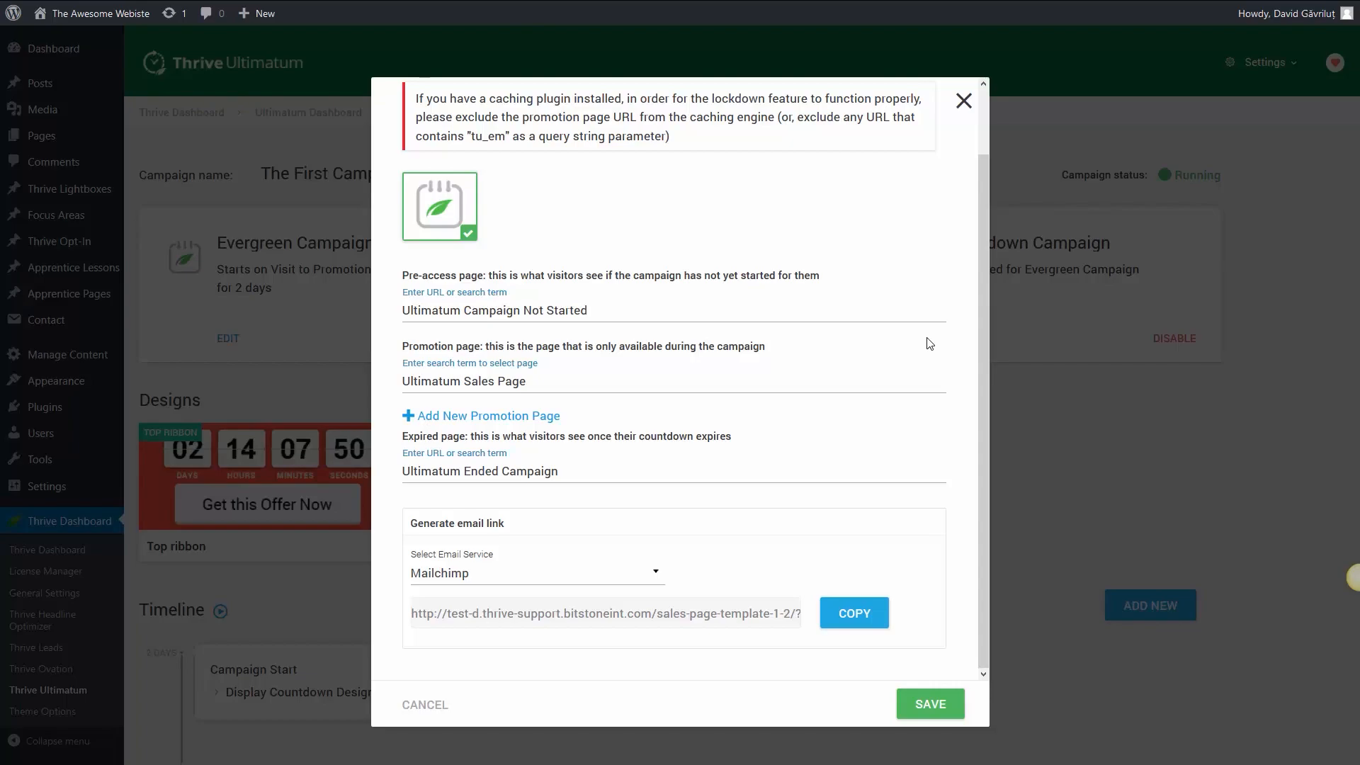
left_click(924, 694)
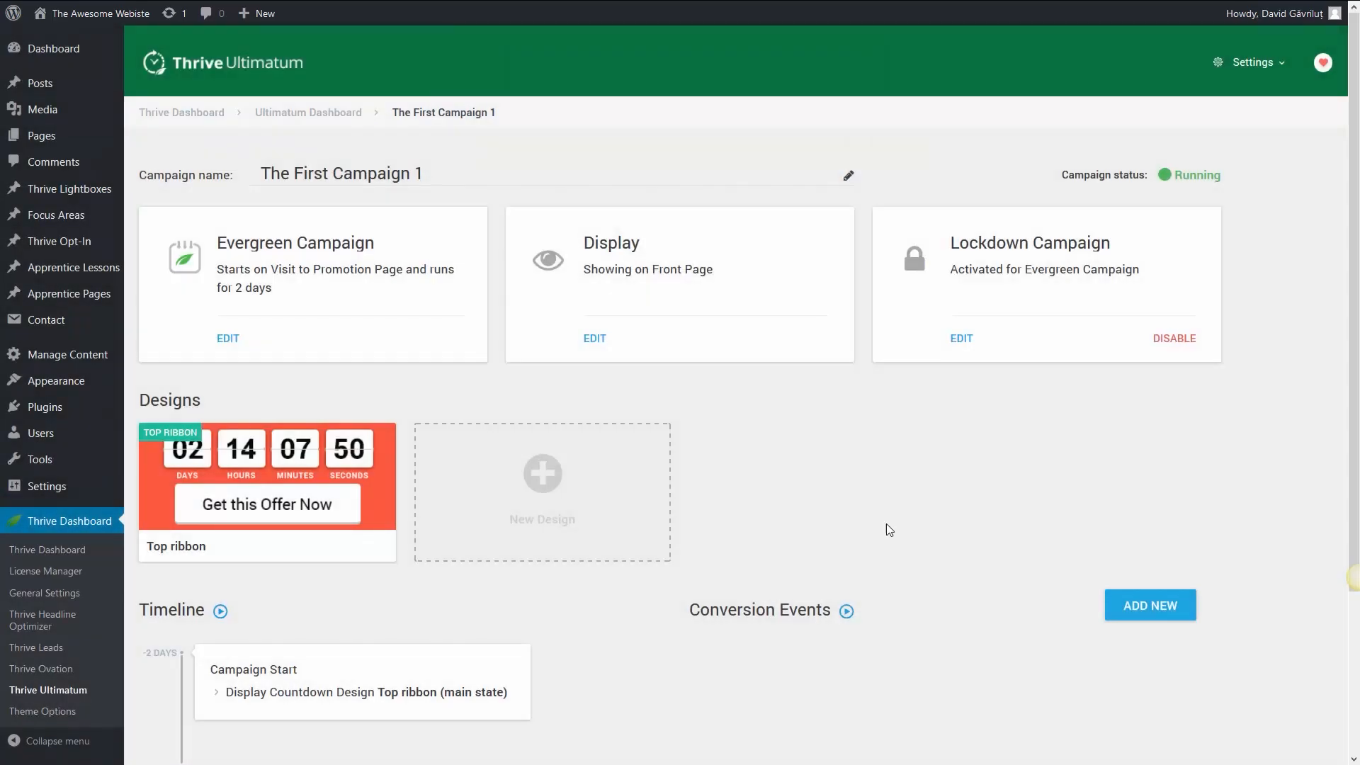
Step: Open the front page in a new private window and follow its See the Offer link
right_click(106, 15)
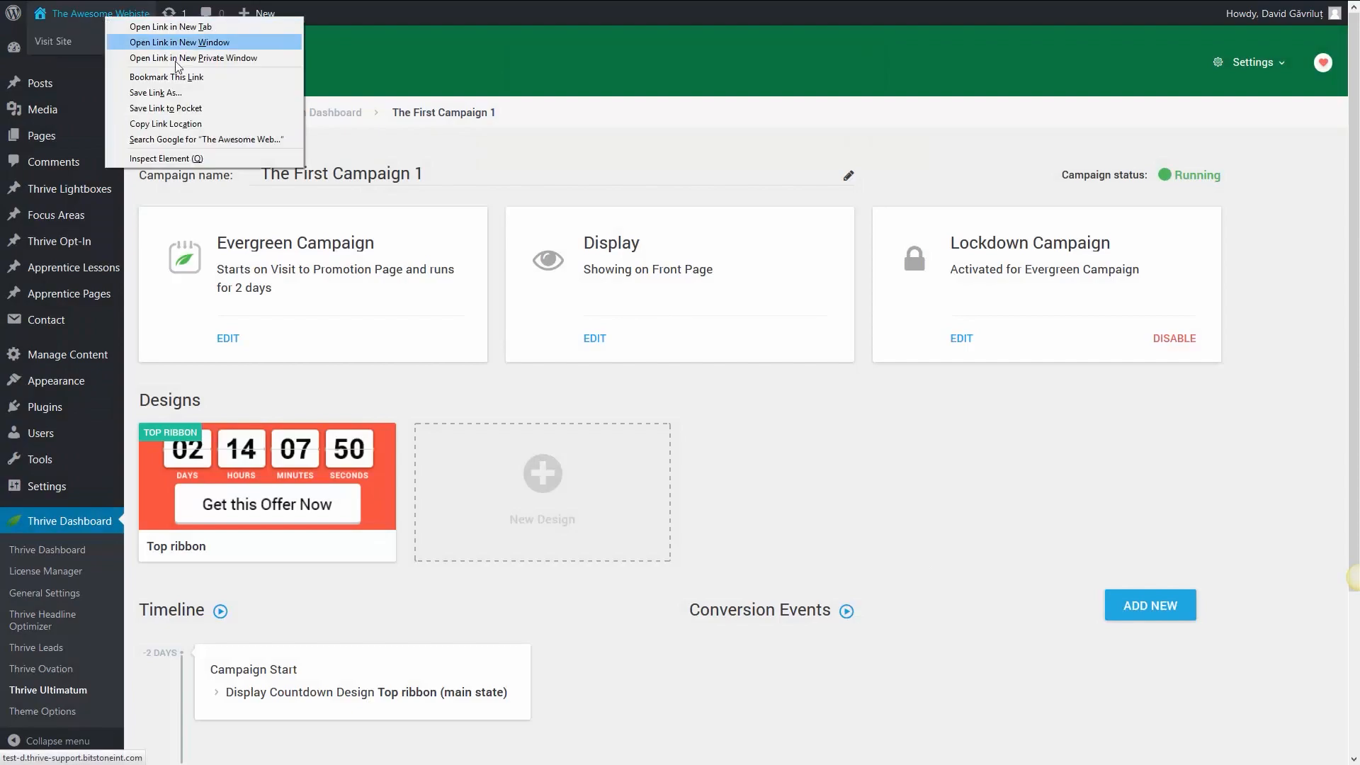
left_click(176, 59)
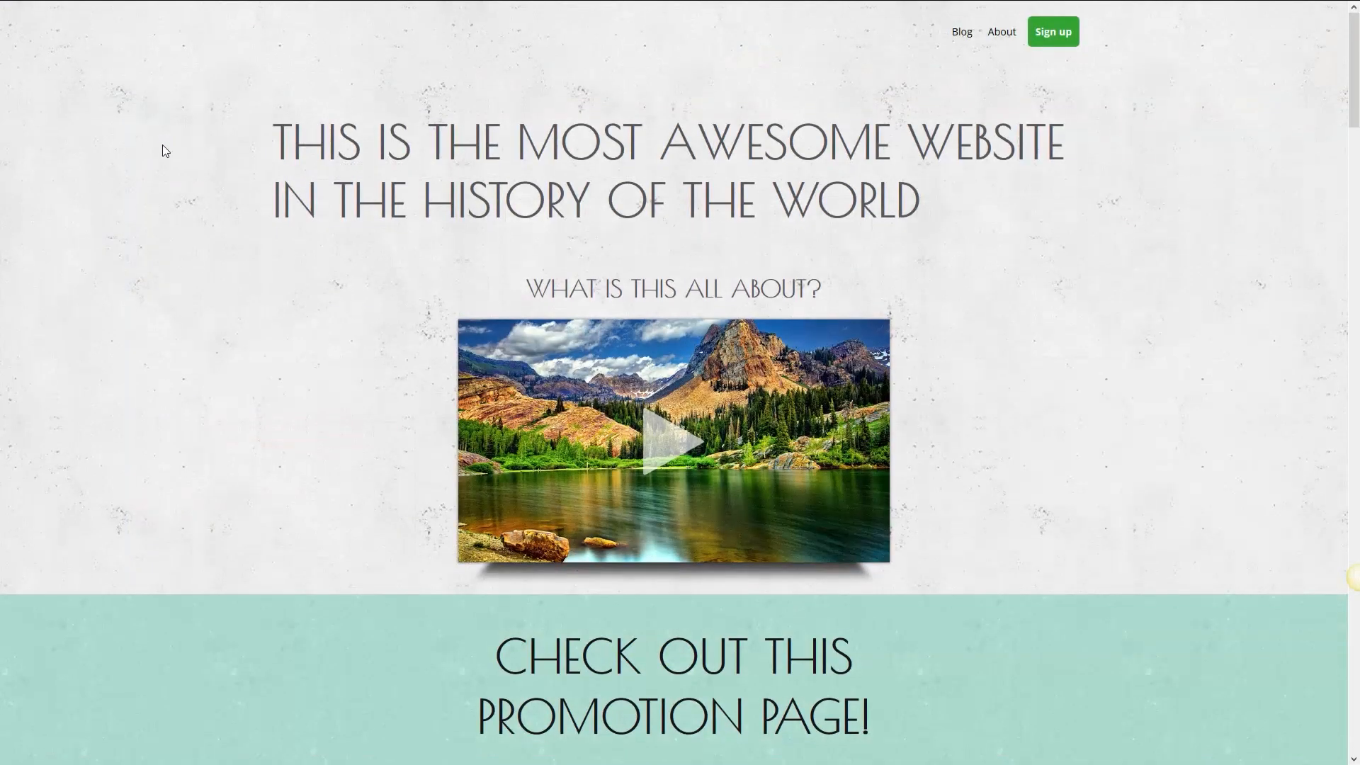
scroll(166, 156, "down", 5)
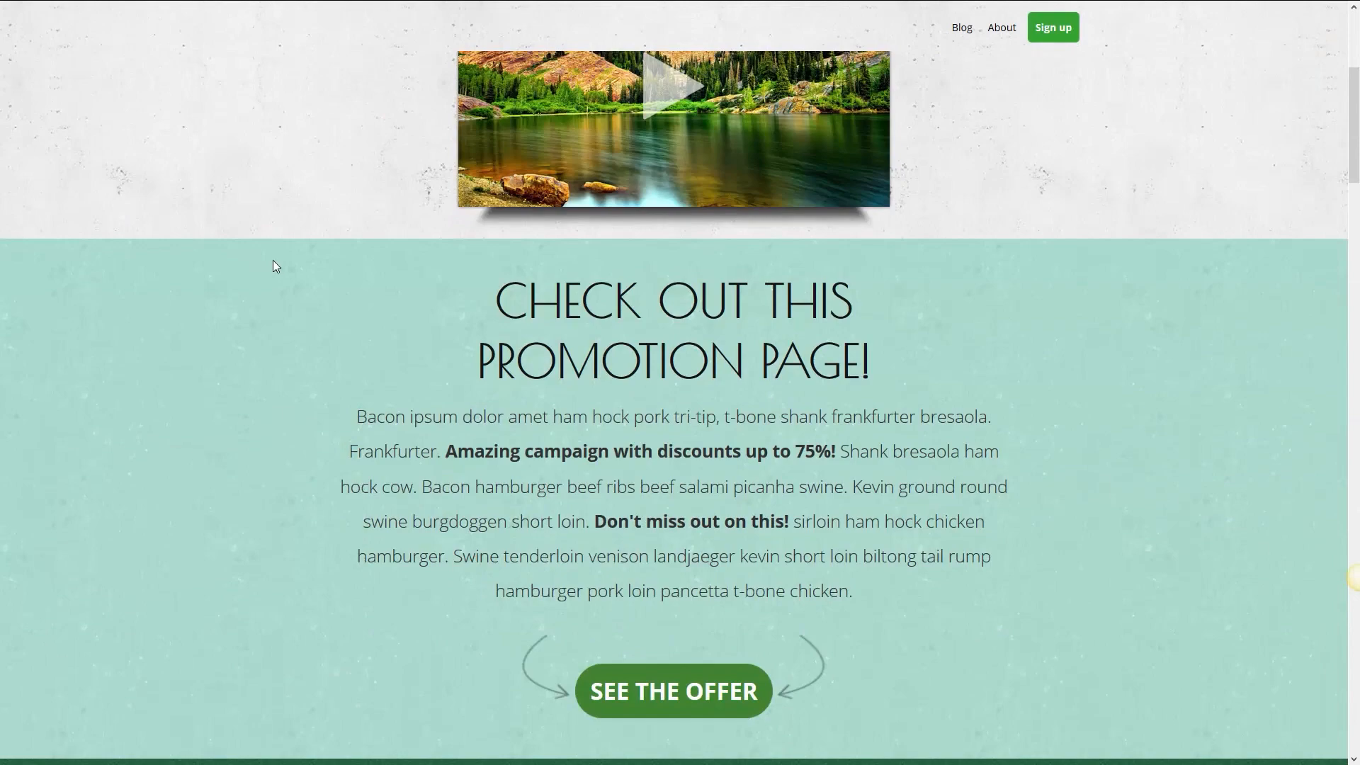
scroll(279, 267, "down", 1)
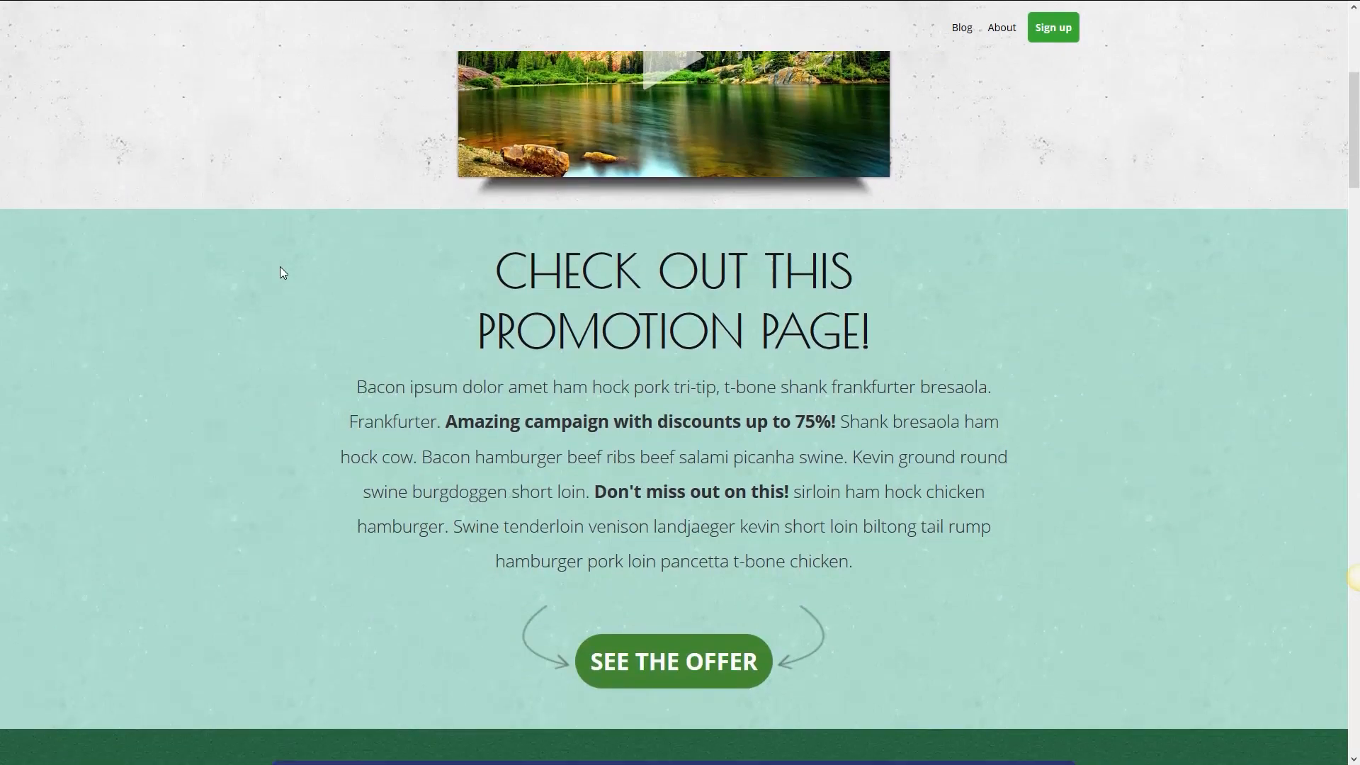
left_click(655, 614)
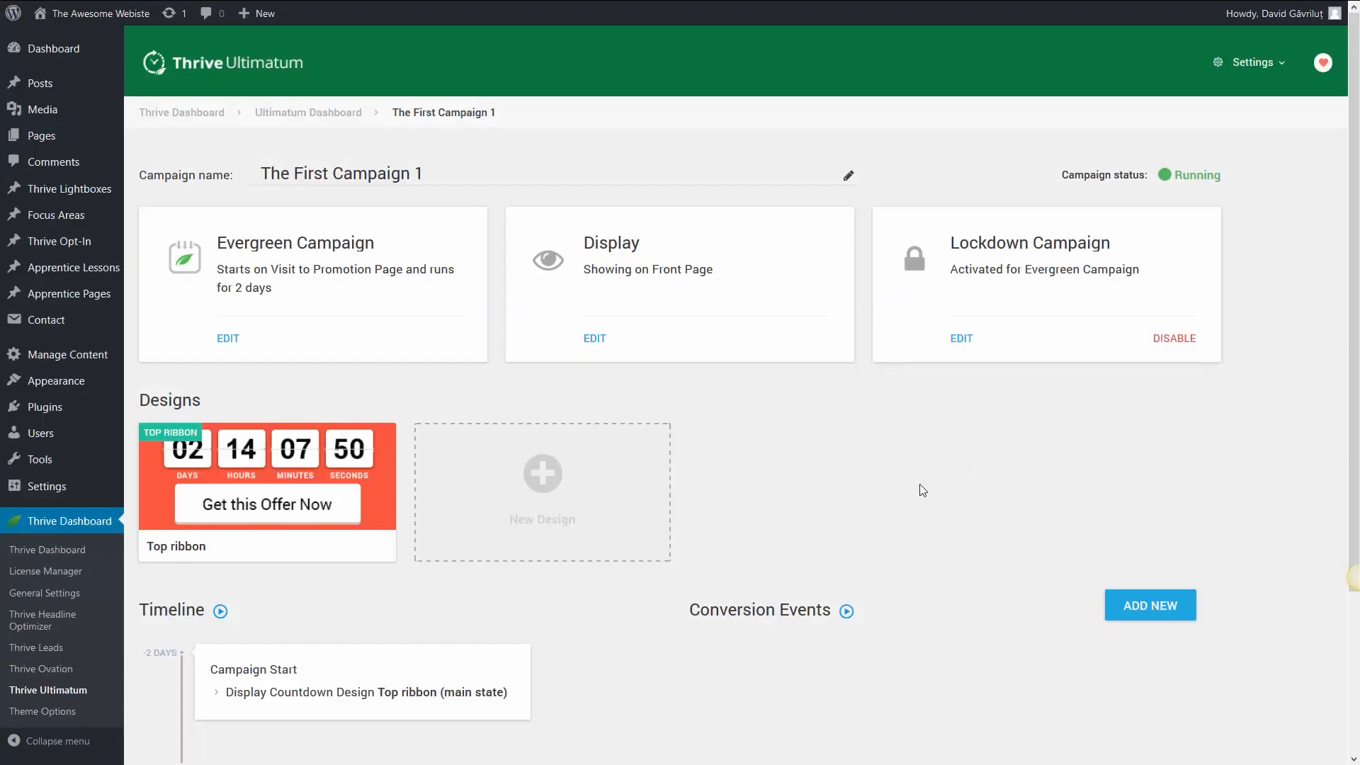
Step: Copy the generated Mailchimp email link from the lockdown campaign settings and save them
left_click(963, 340)
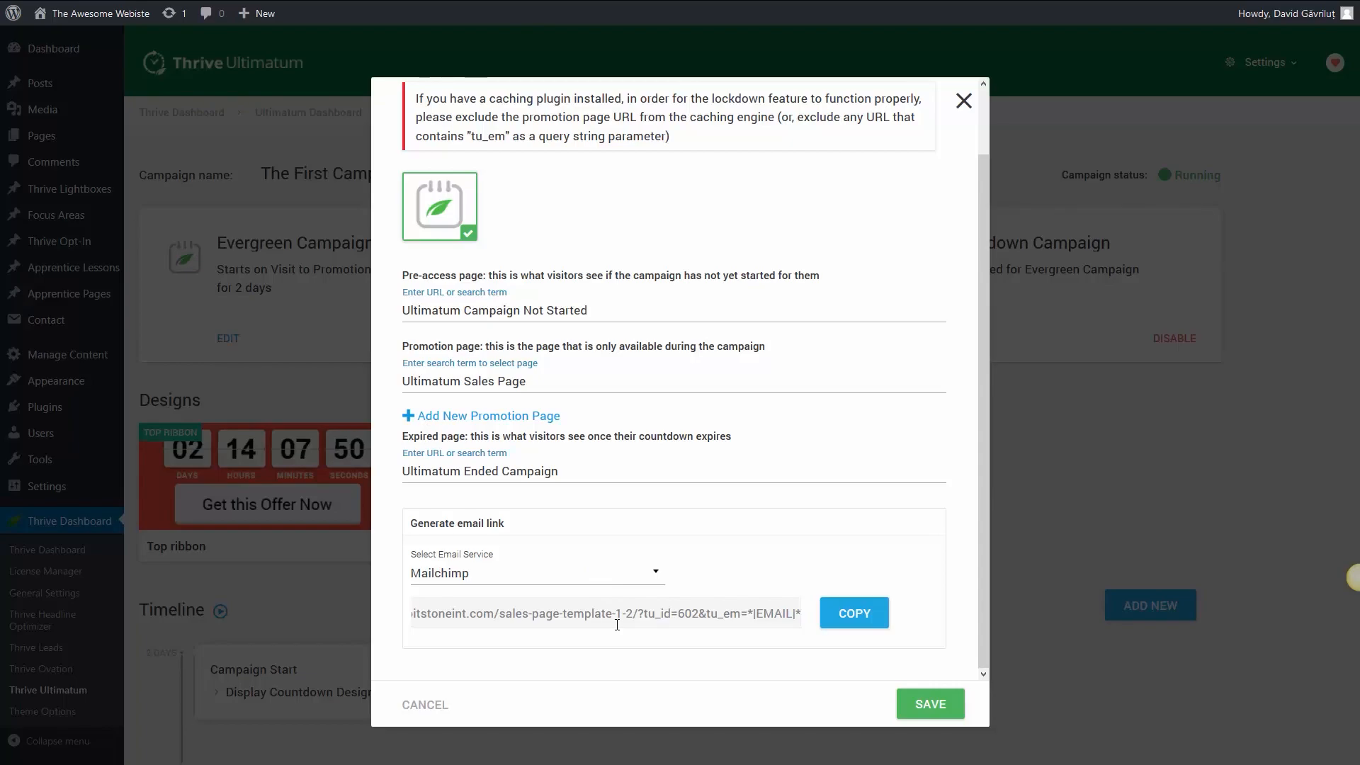
left_click_drag(748, 613, 782, 597)
left_click(805, 618)
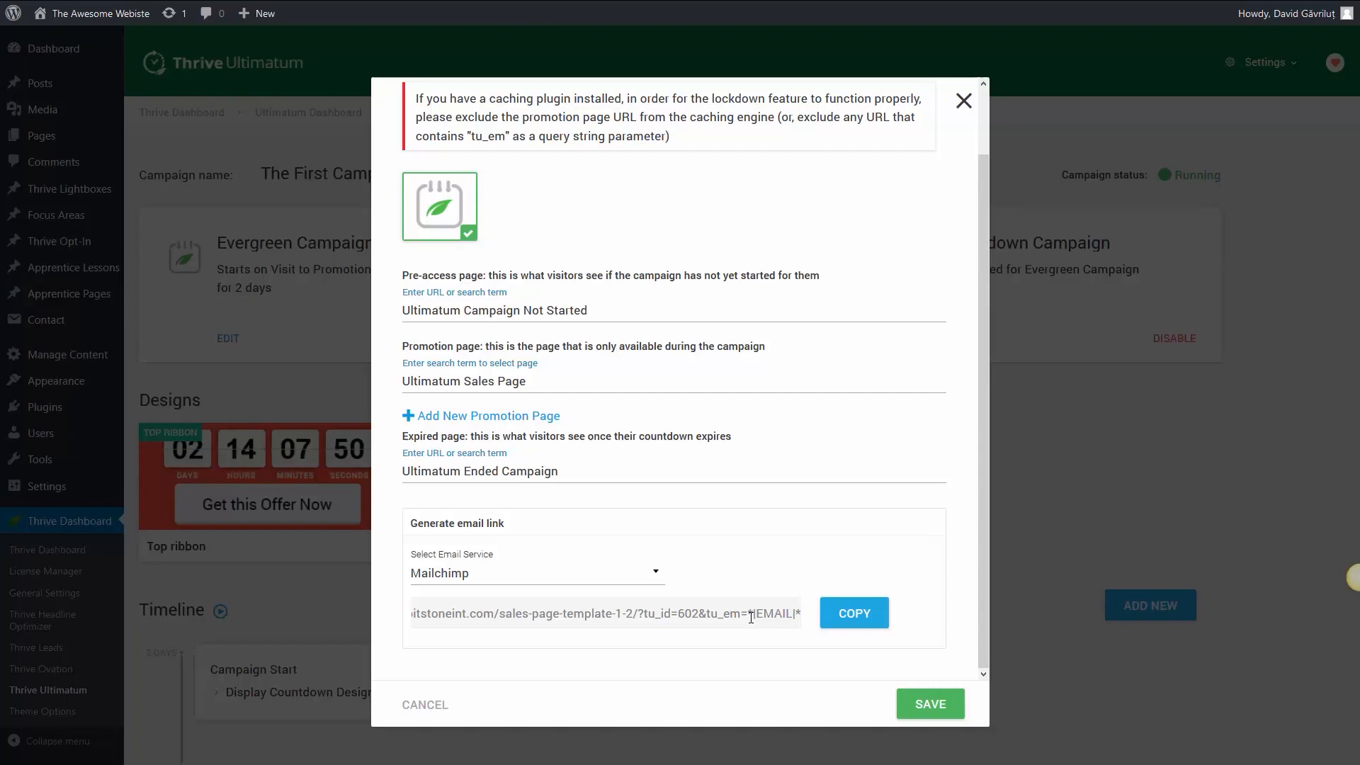
left_click(876, 616)
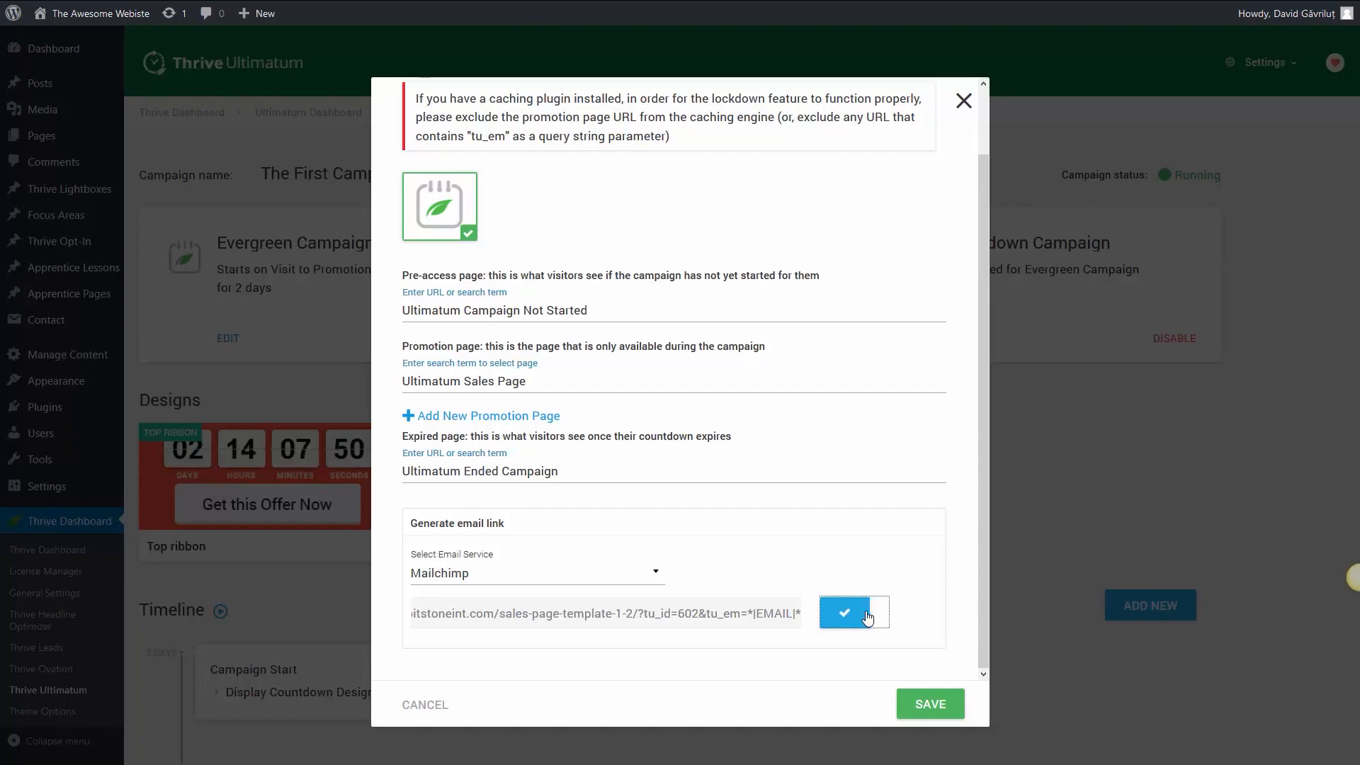
left_click(929, 705)
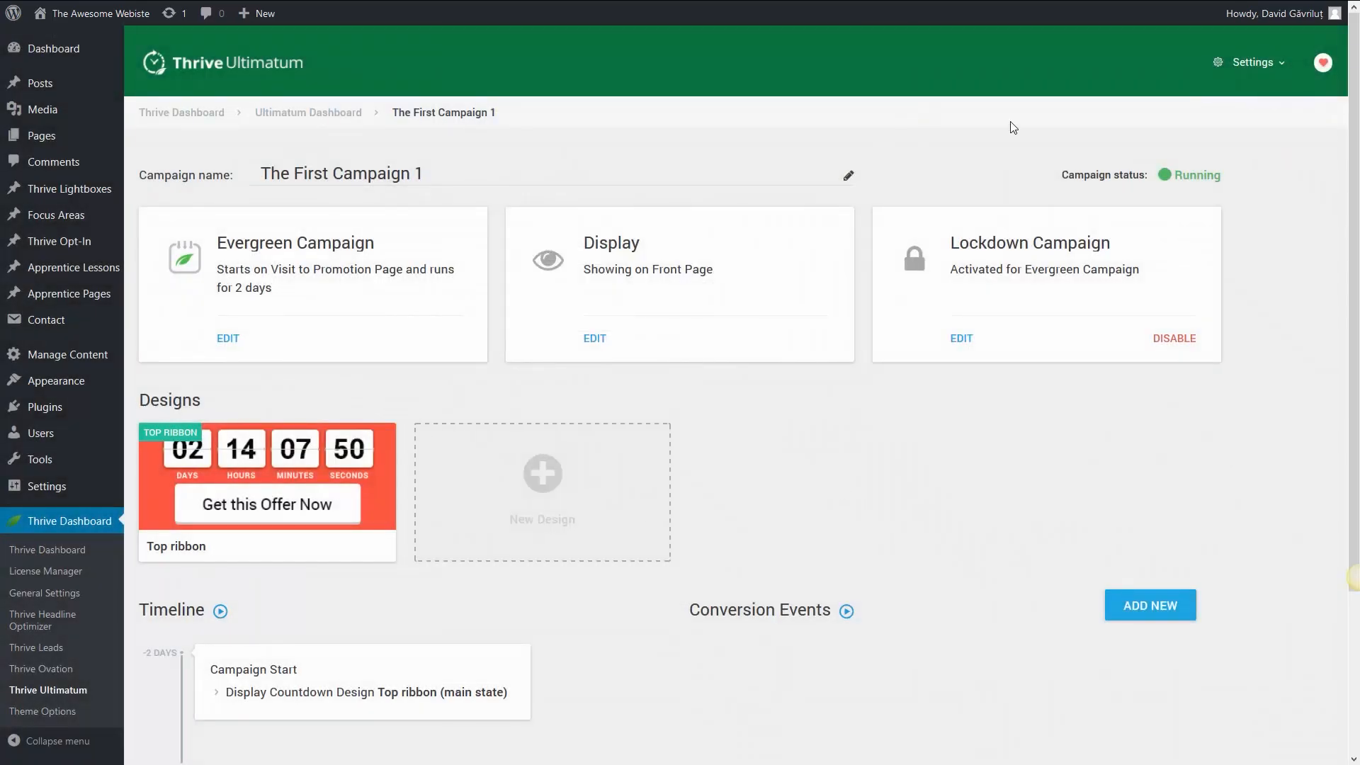
Step: Open a blank private browser window and enlarge it to fill the screen
mouse_move(1337, 2)
left_click(1339, 34)
left_click(1247, 122)
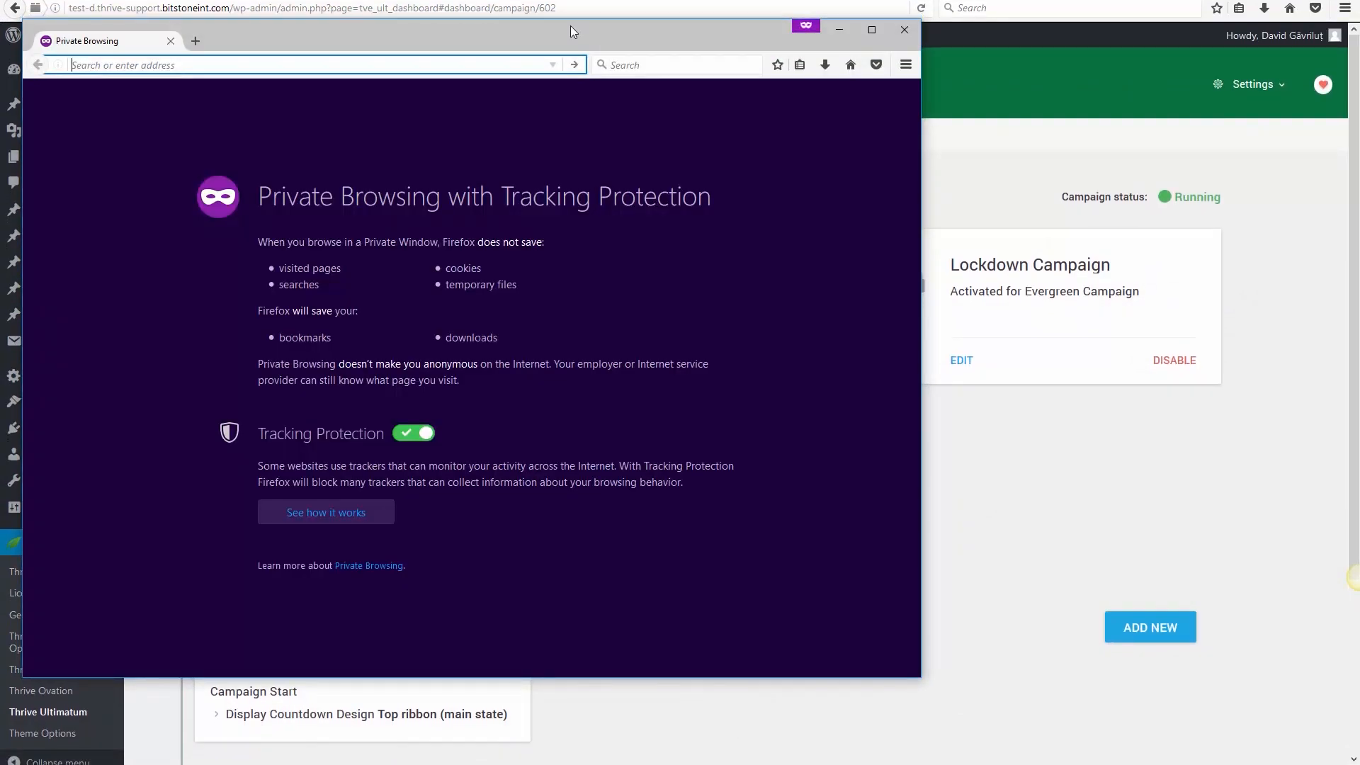
key("F11")
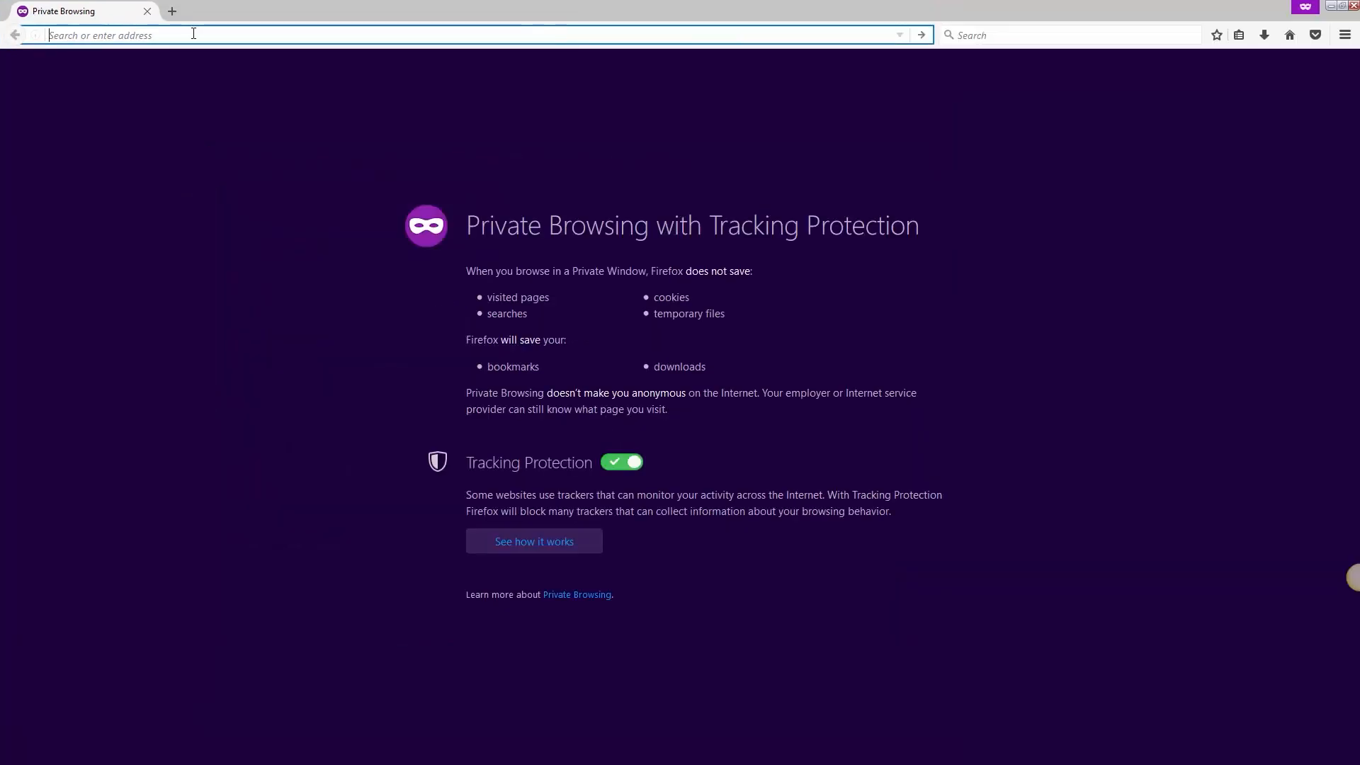
Step: Load the copied promotion link with its email placeholder replaced by a test email address, in full-screen view
key("ctrl+v")
left_click_drag(486, 35, 444, 35)
type("em")
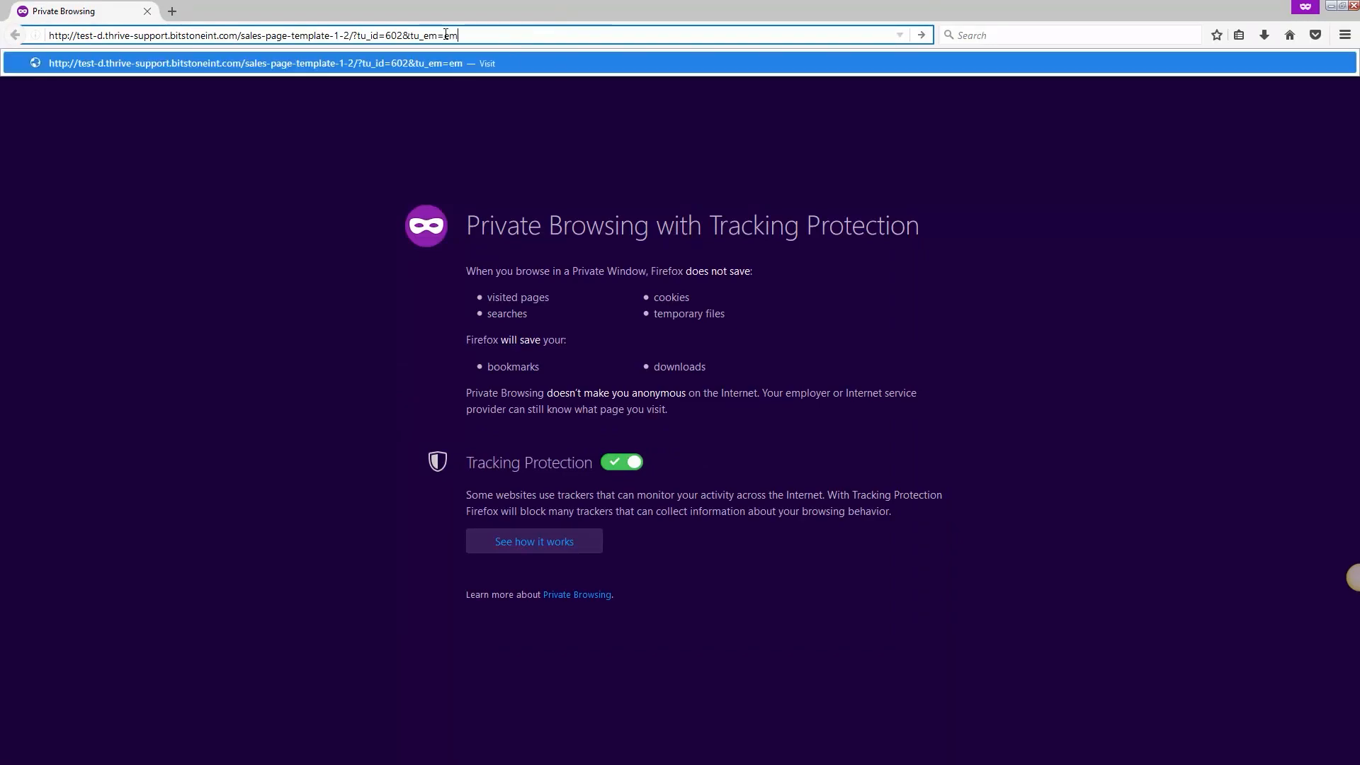
type("ail@adress.com")
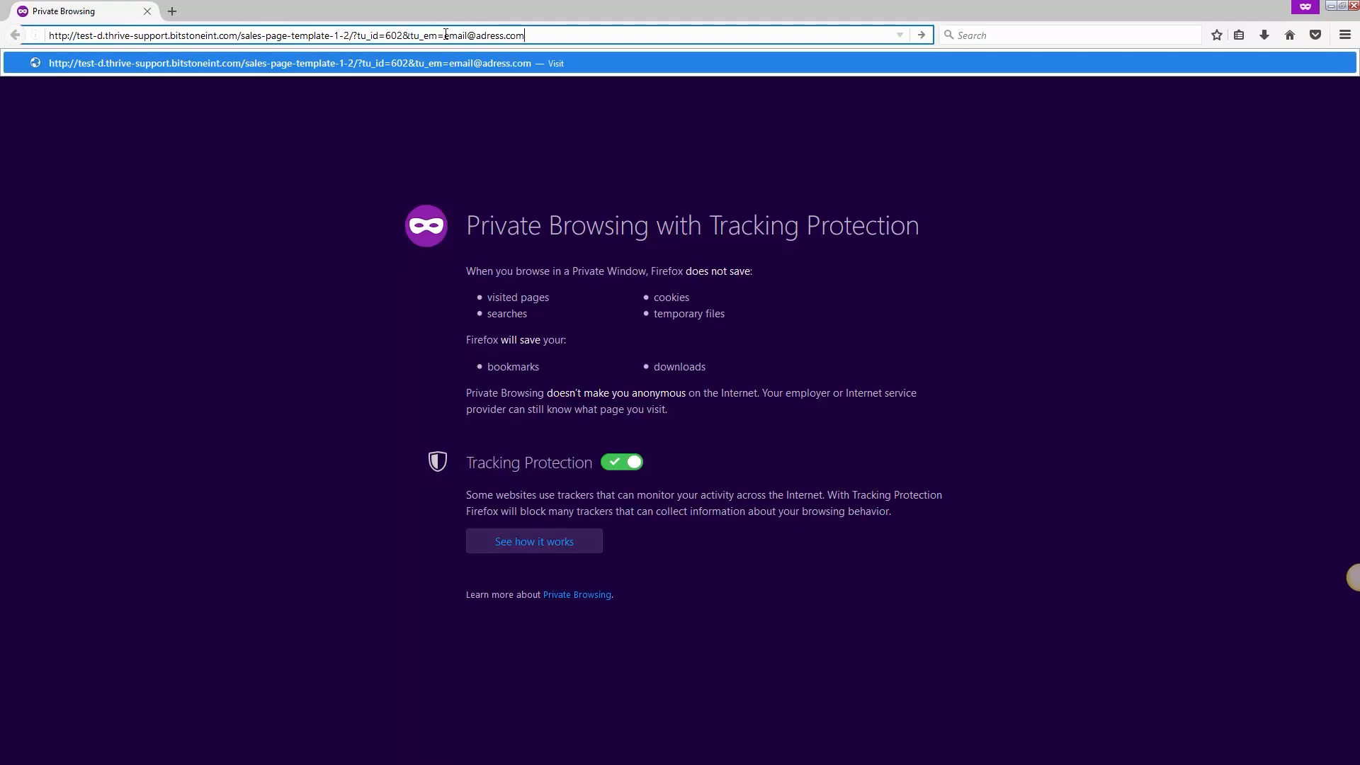
key("Return")
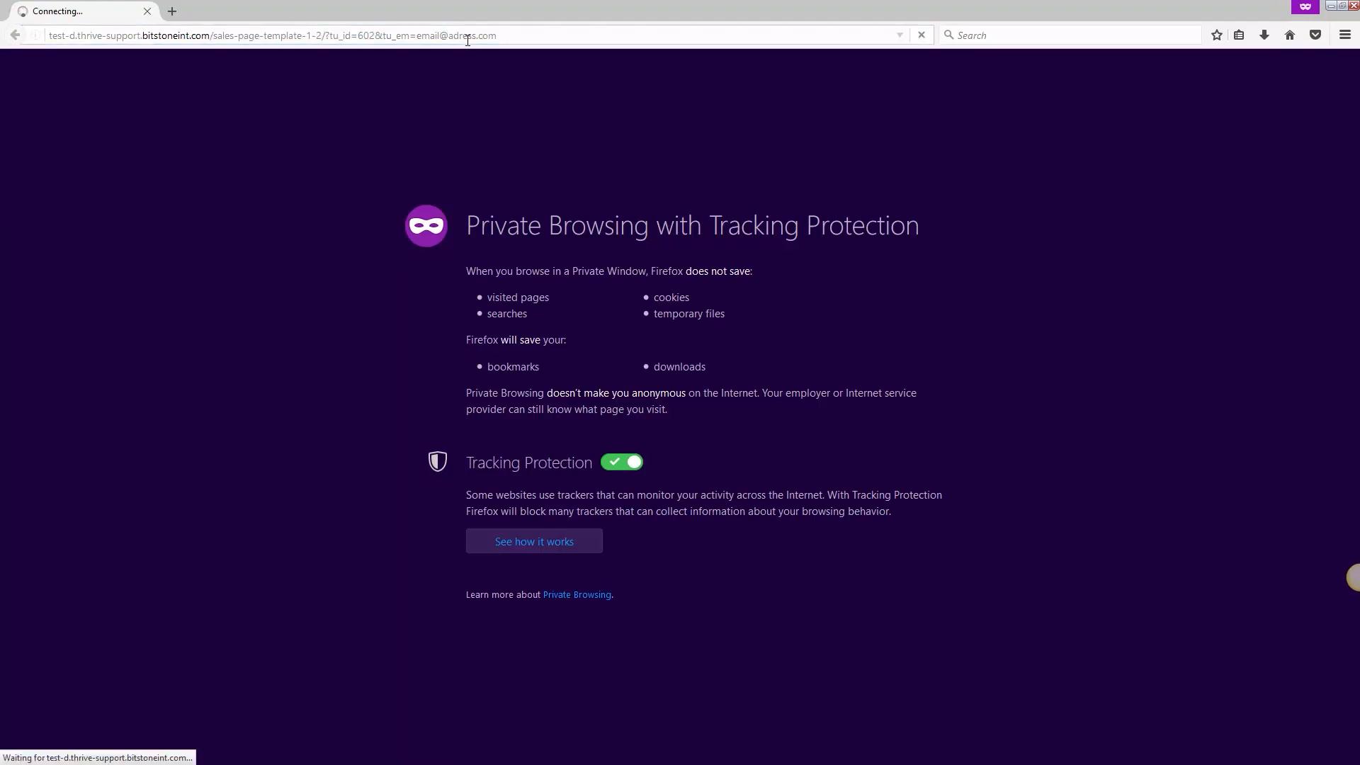
key("F11")
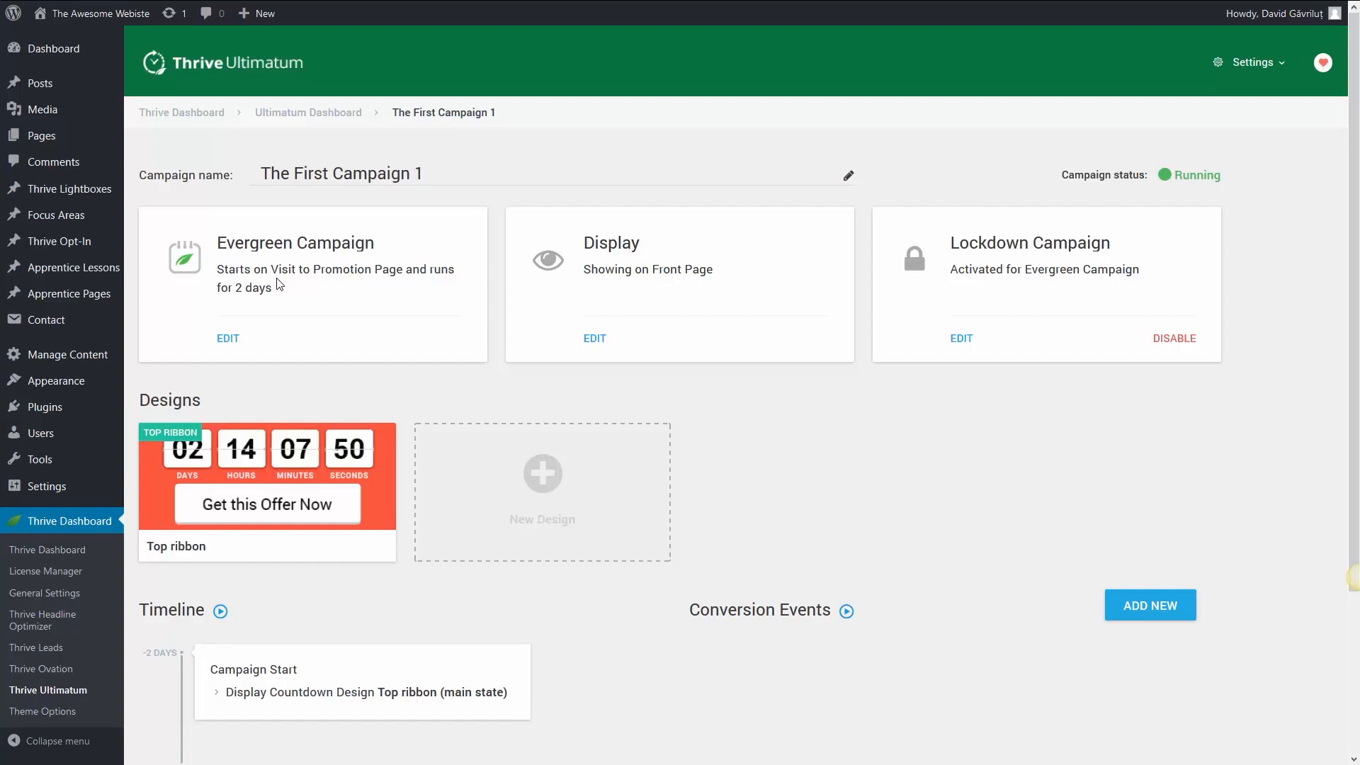
Step: Reopen the front page in a private window from the campaign dashboard and test the See the Offer link again
right_click(106, 18)
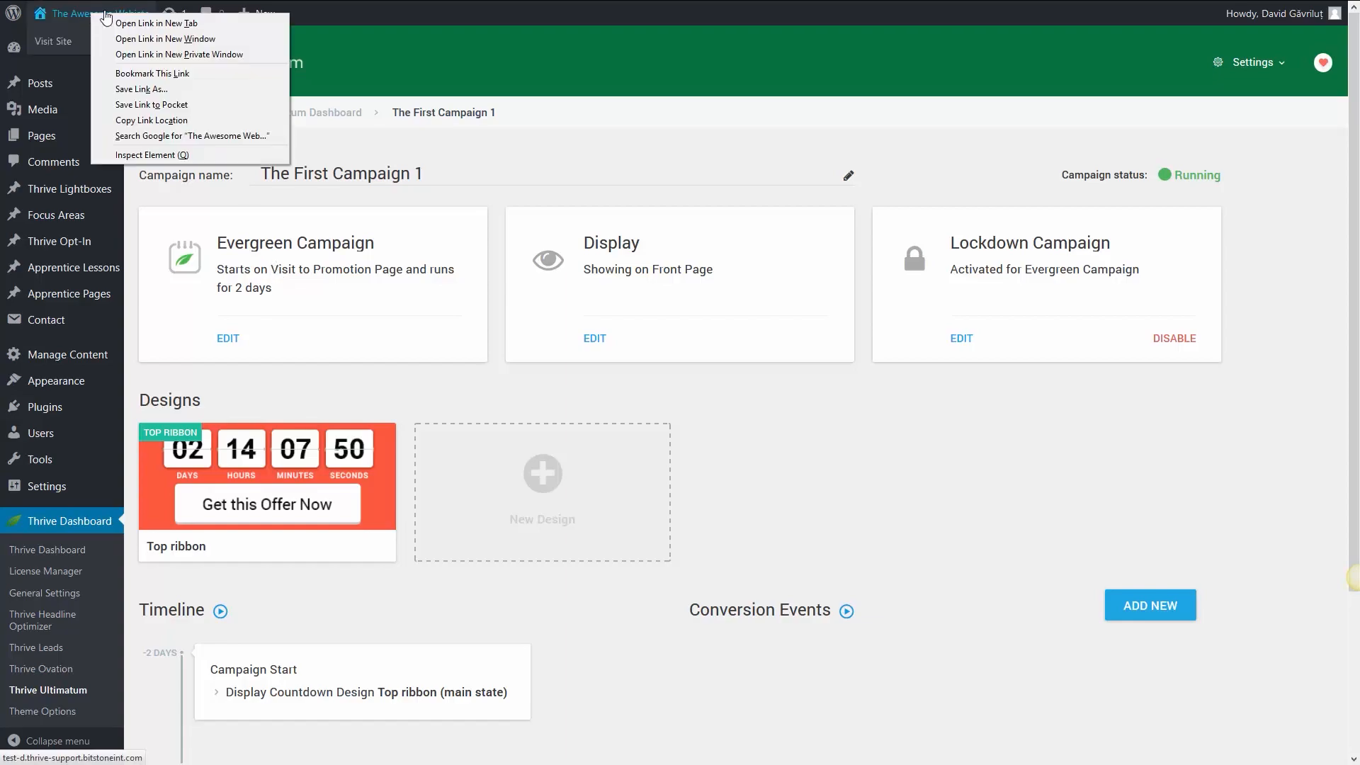
left_click(165, 55)
scroll(398, 240, "down", 10)
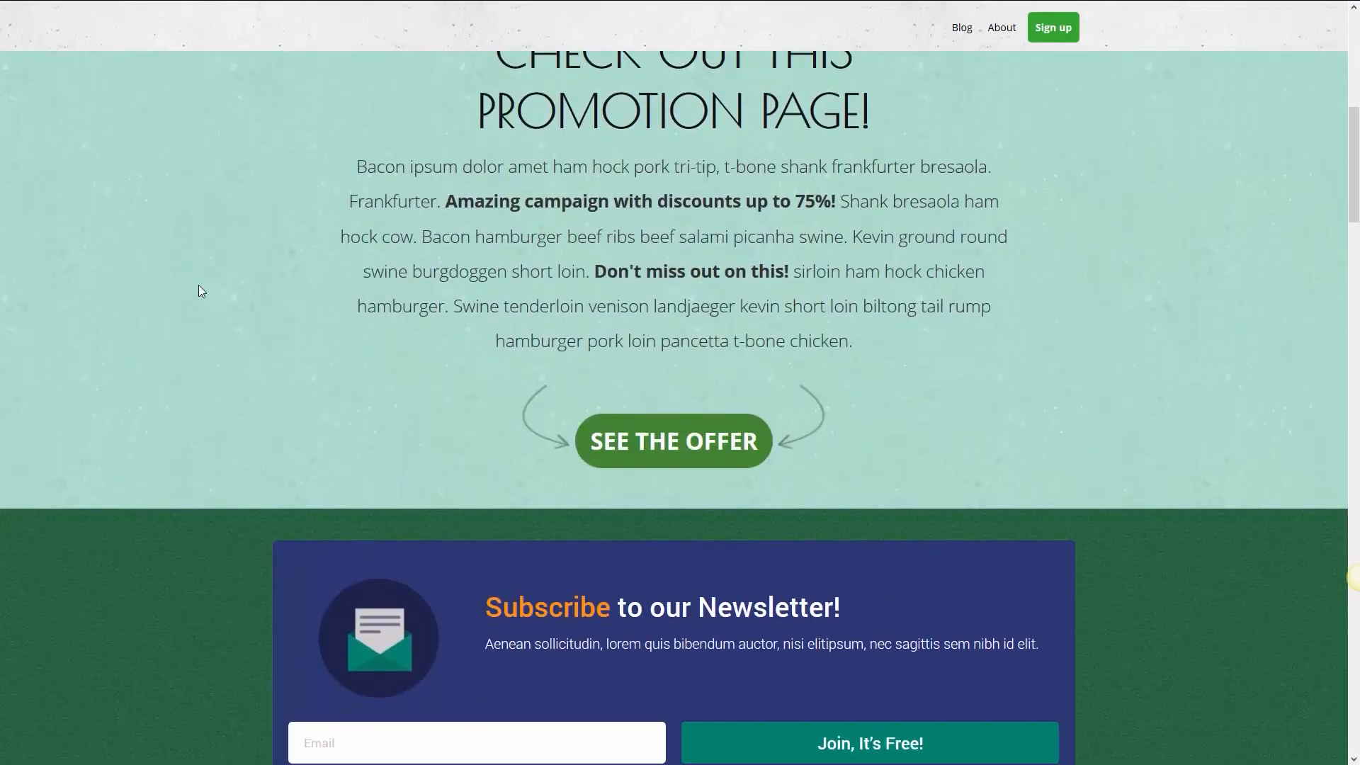
scroll(679, 384, "up", 1)
left_click(676, 443)
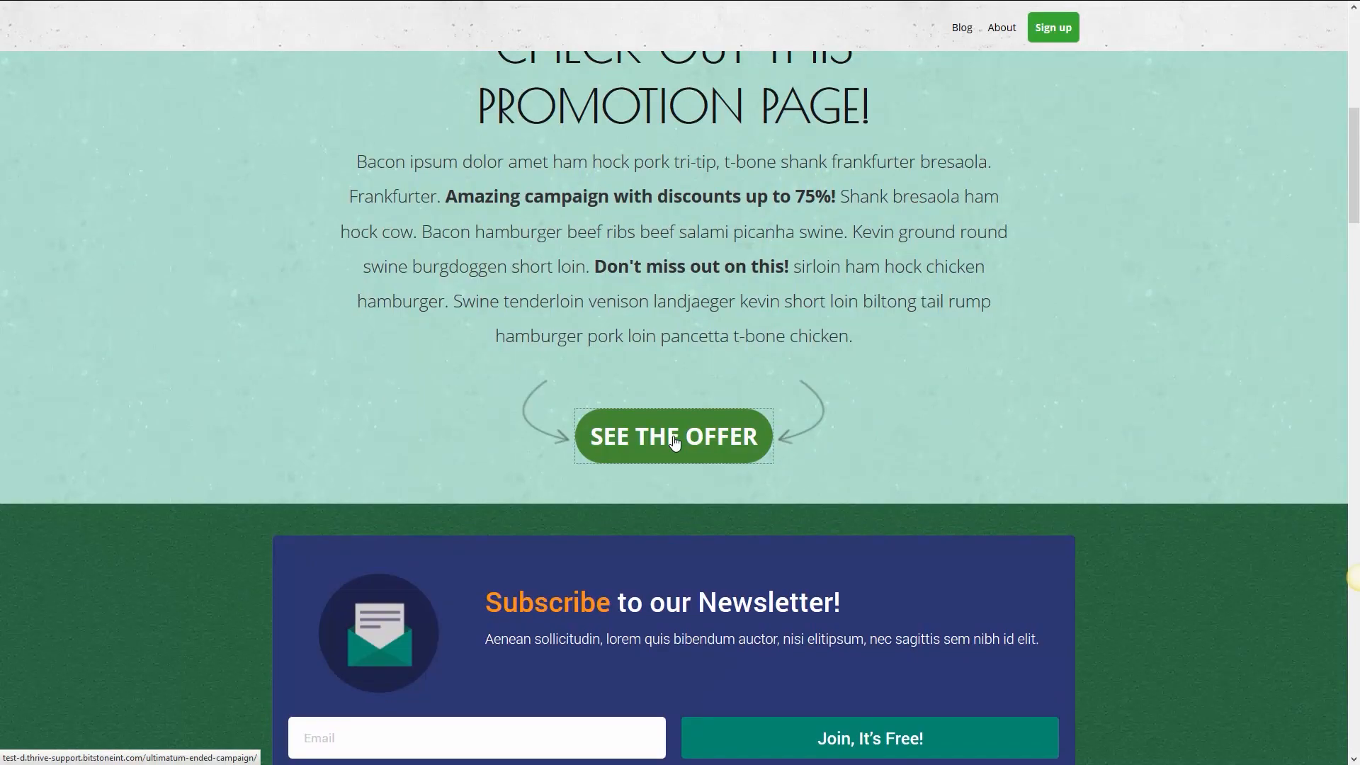